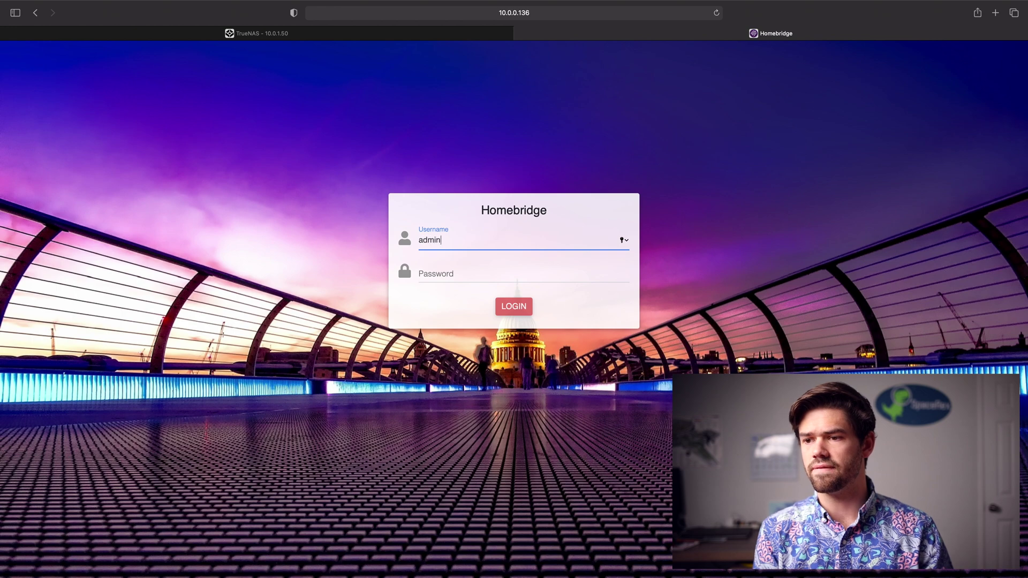
- Log in to Homebridge as admin without saving the password in the browser
type("admin")
key("Return")
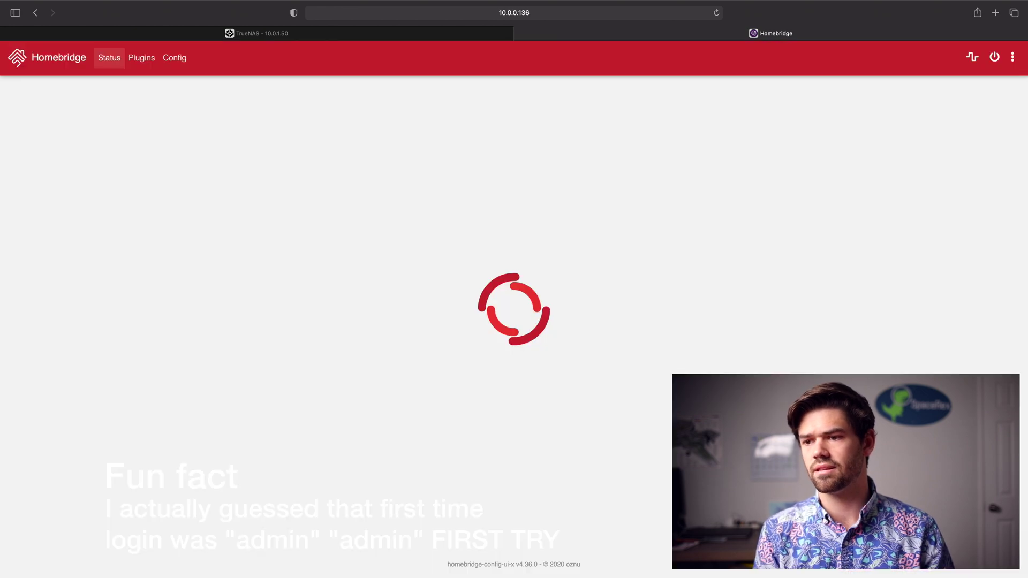
left_click(547, 366)
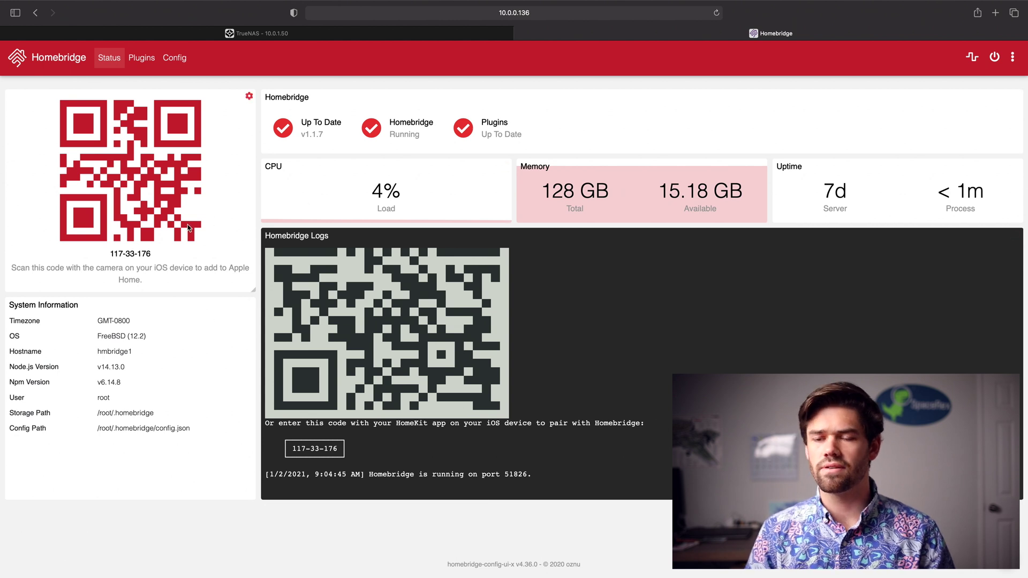
- Change the Administrator account's password under User Accounts, save it, and return to the status dashboard
left_click(1015, 60)
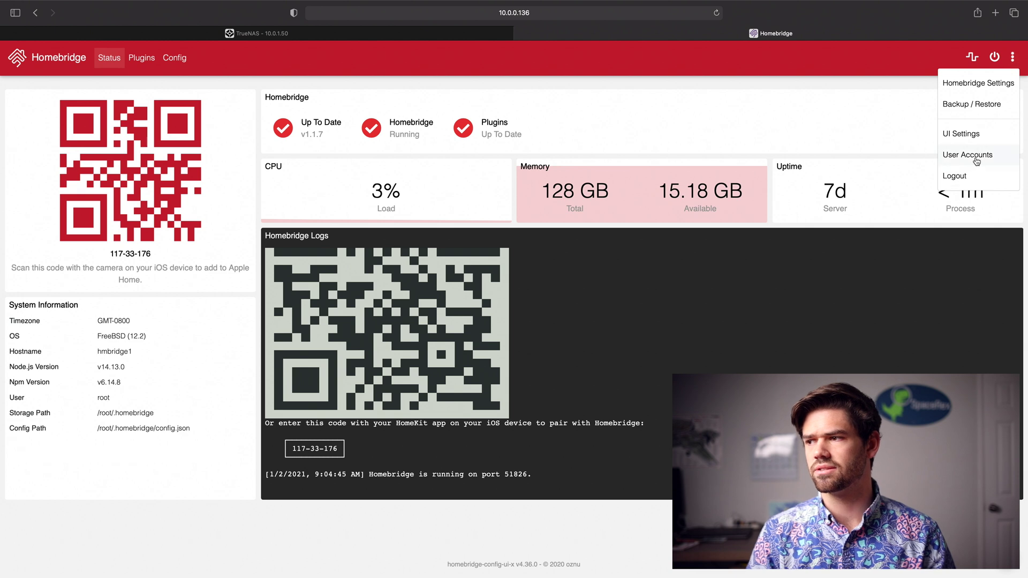
left_click(976, 155)
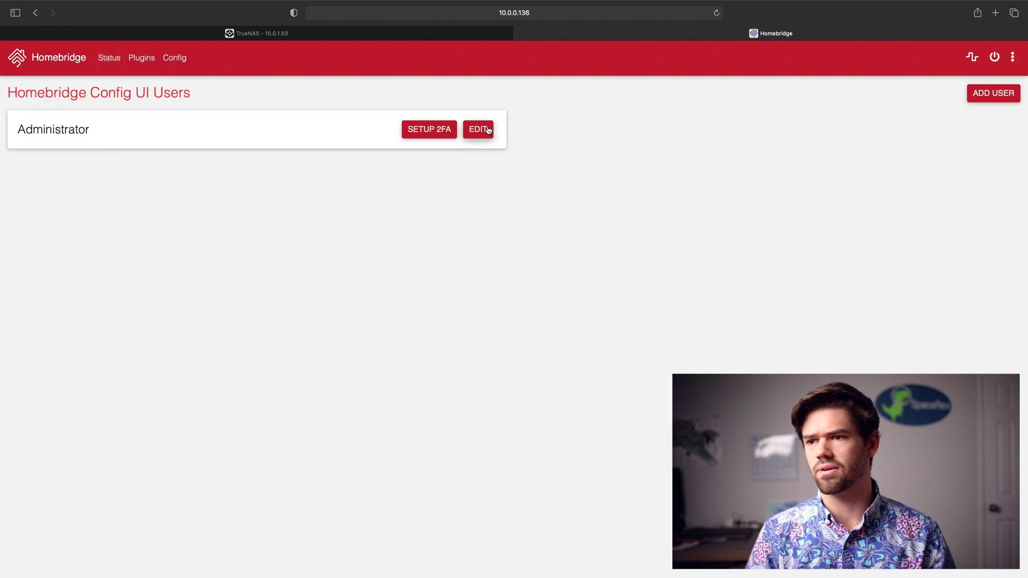
left_click(484, 130)
left_click(406, 170)
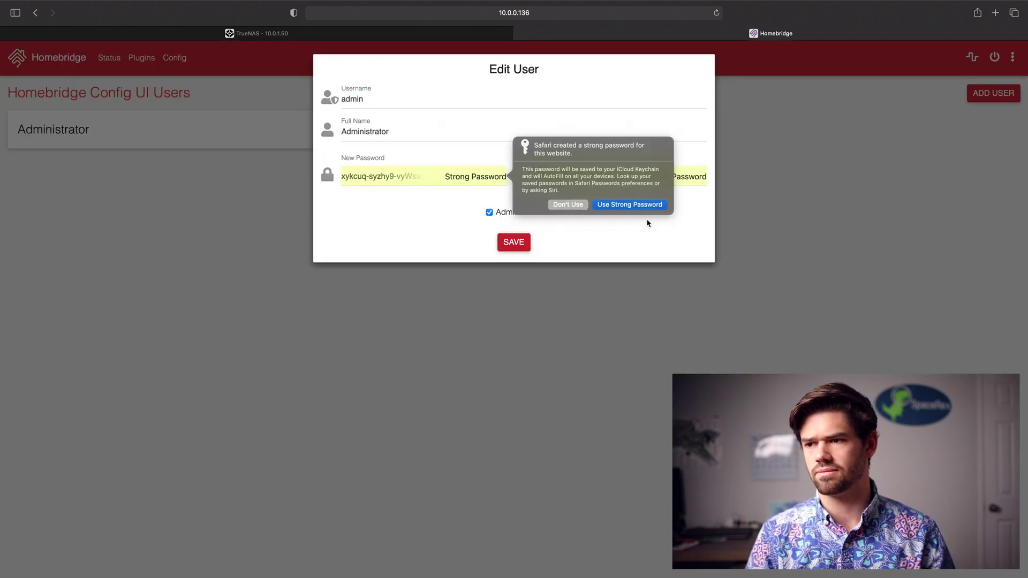
left_click(563, 206)
type("........")
key("Tab")
type("........")
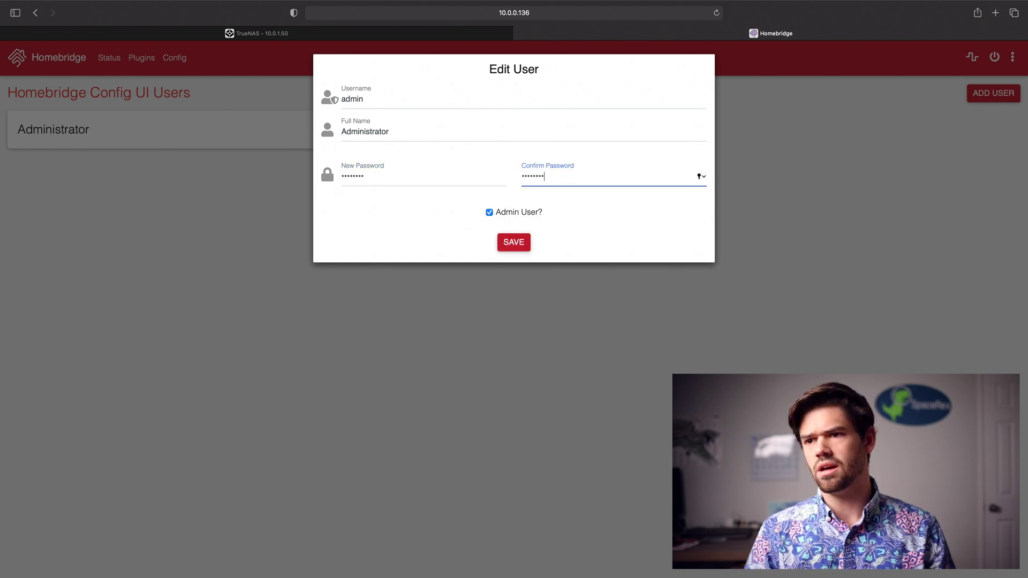
left_click(515, 250)
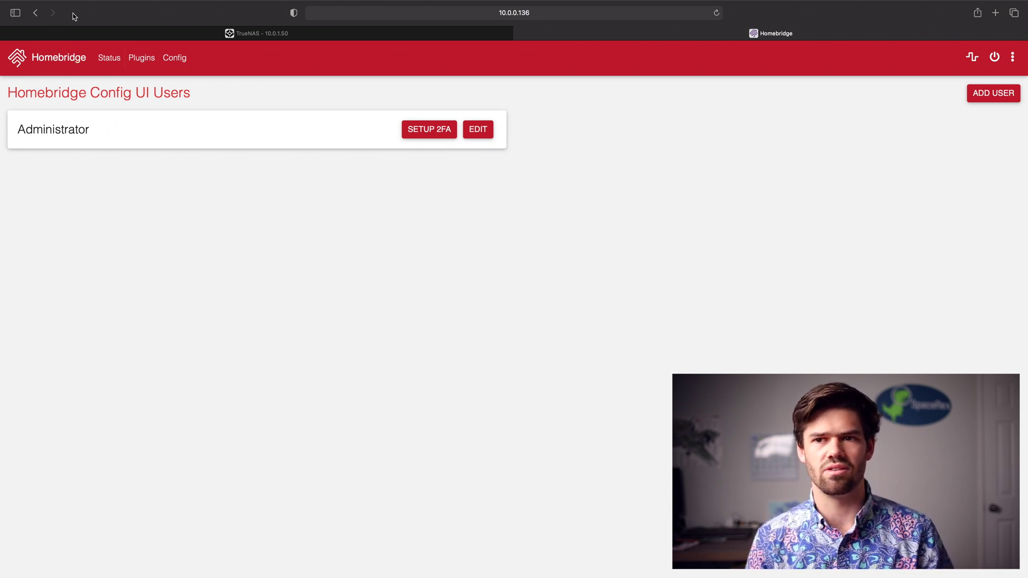
left_click(63, 68)
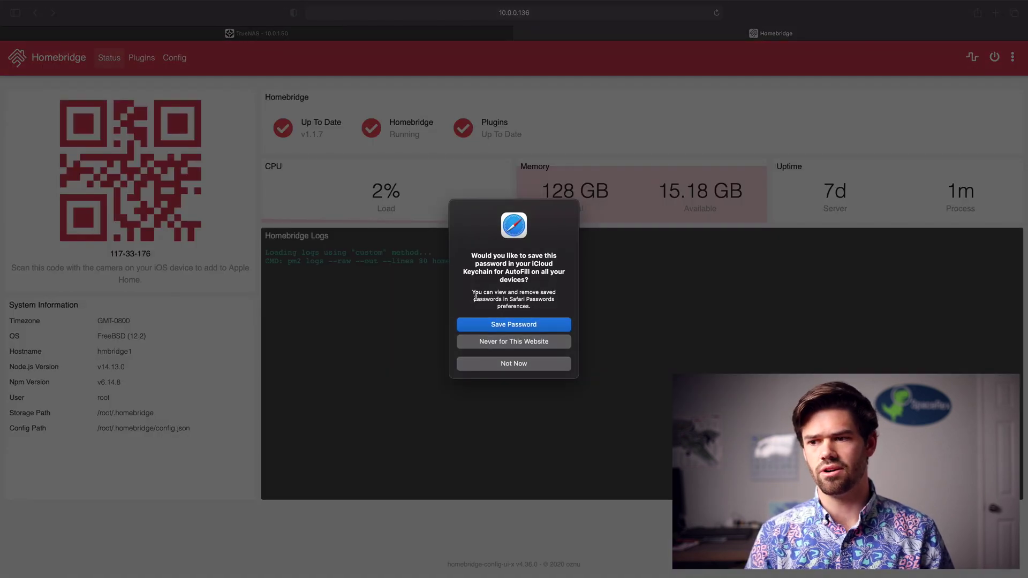
- Decline Safari's offer to save the password, leaving the status dashboard visible
left_click(512, 369)
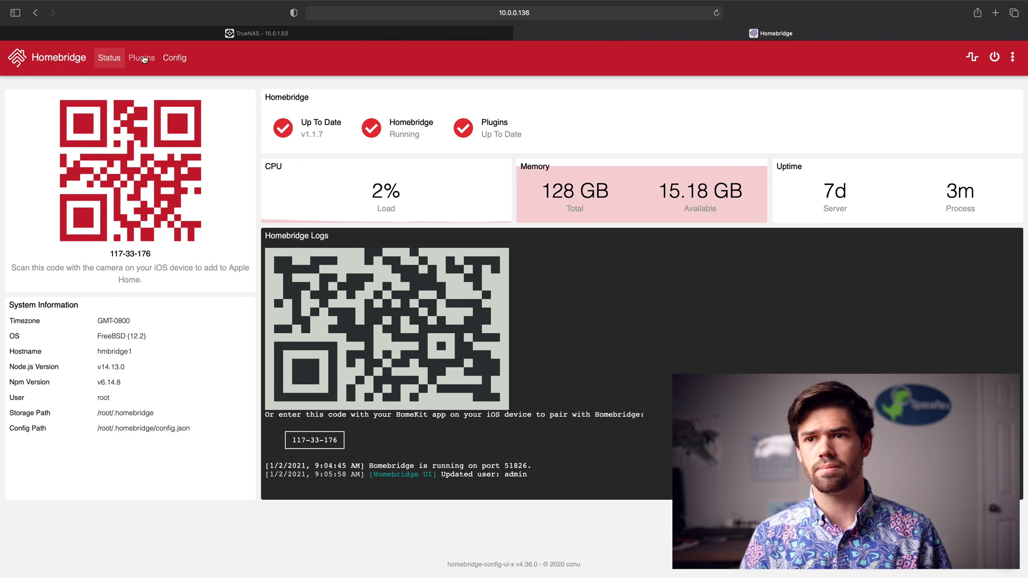
- Search the Plugins page for 'raspberrypi'
left_click(140, 59)
left_click(468, 103)
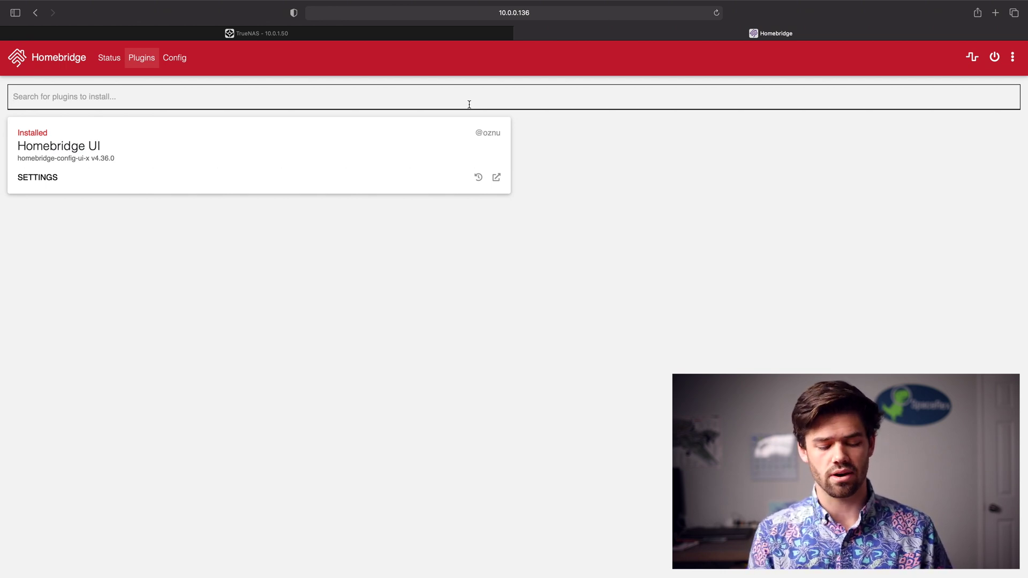
type("raspberrypi")
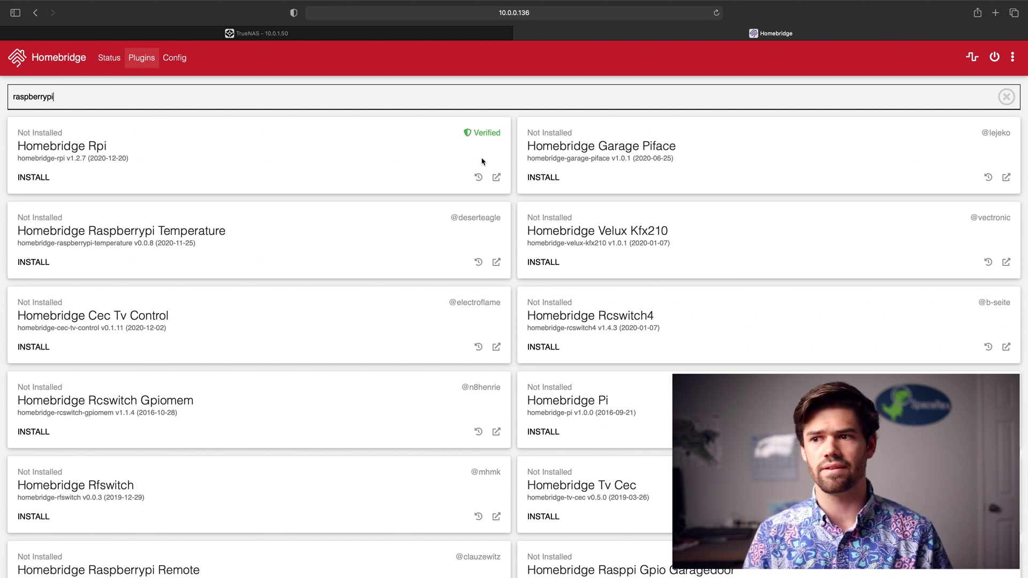
left_click(497, 179)
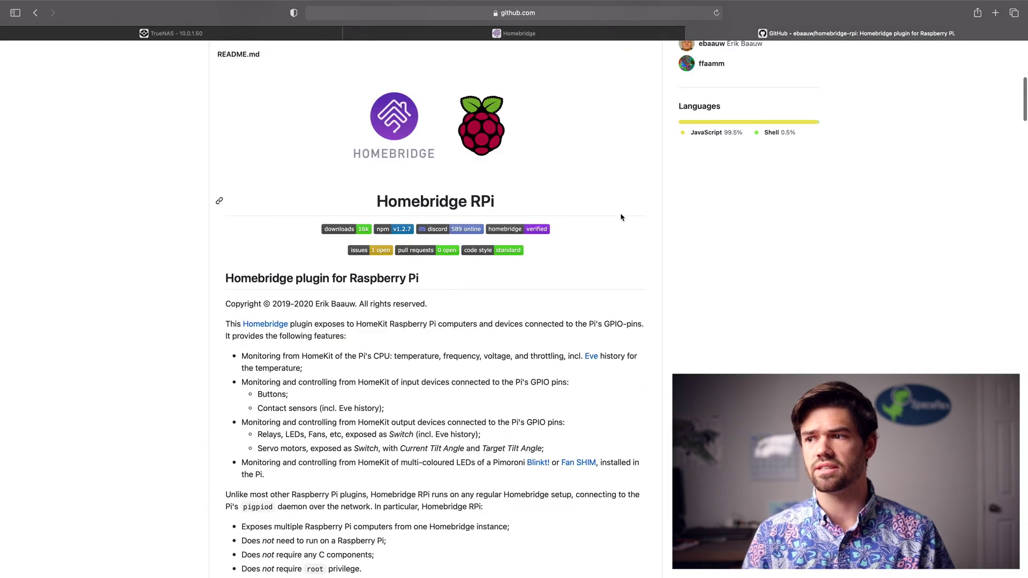
scroll(621, 217, "up", 8)
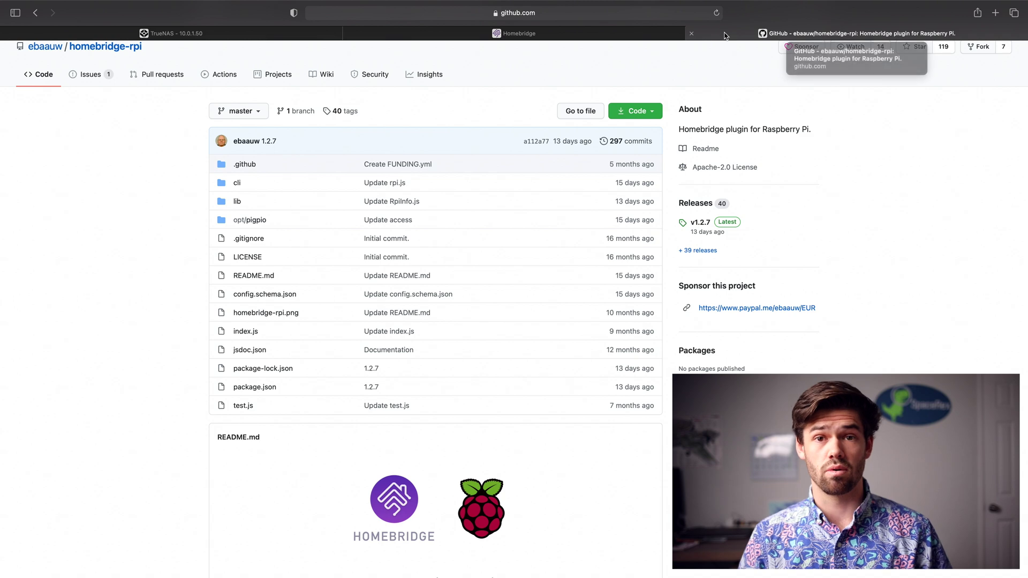
left_click(691, 33)
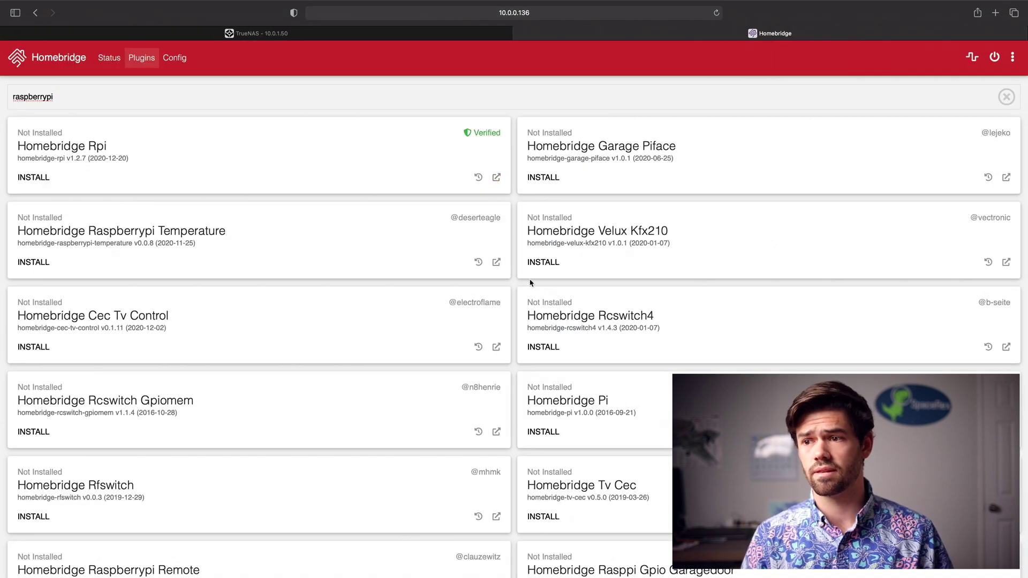
- Install Homebridge Rpi with host 10.0.0.23:8888, name raspberryp, and button GPIO 14, then restart
left_click(43, 179)
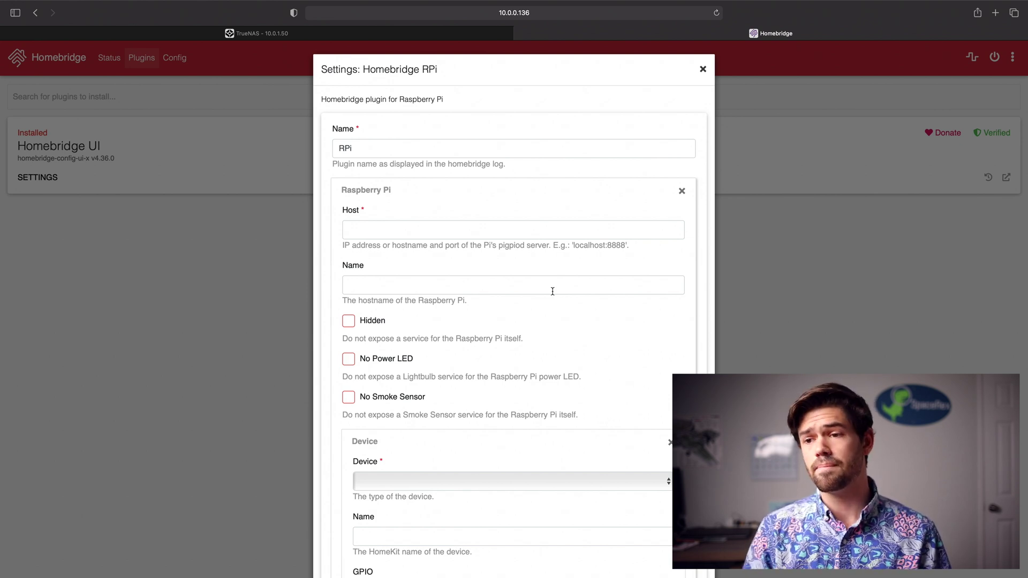
left_click(487, 227)
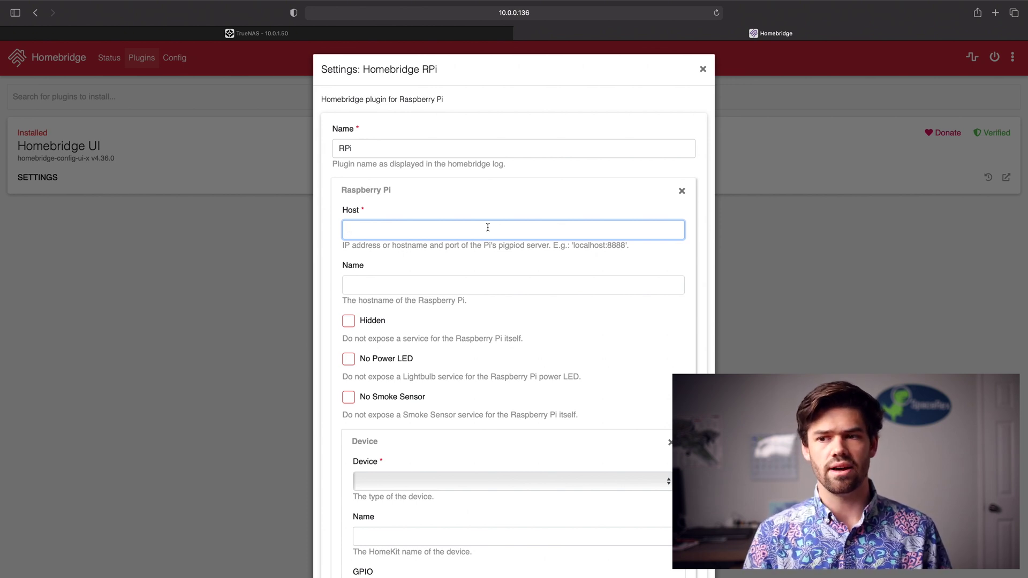
type("10.0.0.23:8888")
key("Tab")
type("raspberryp")
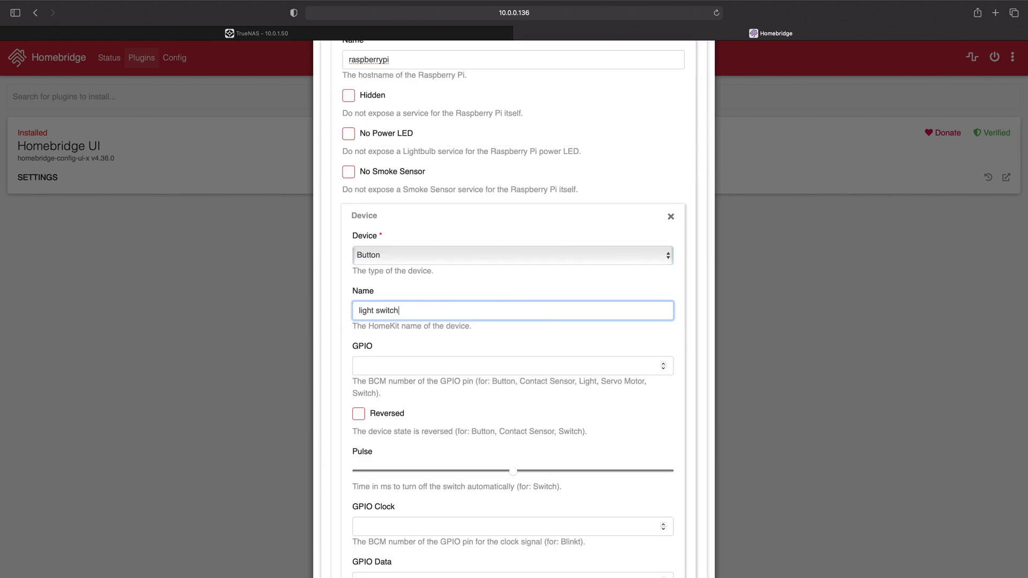
key("Tab")
type("14")
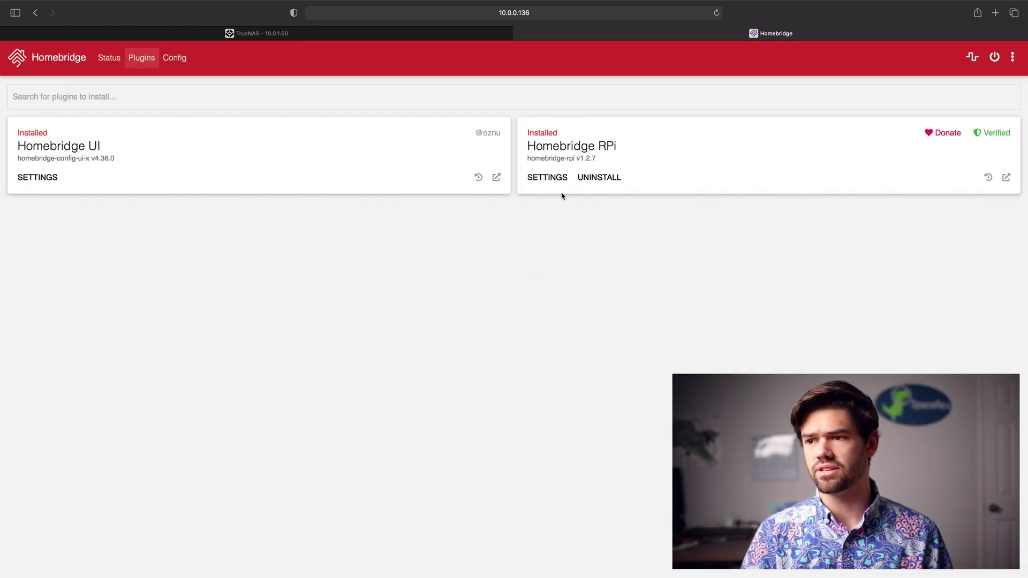
left_click(995, 58)
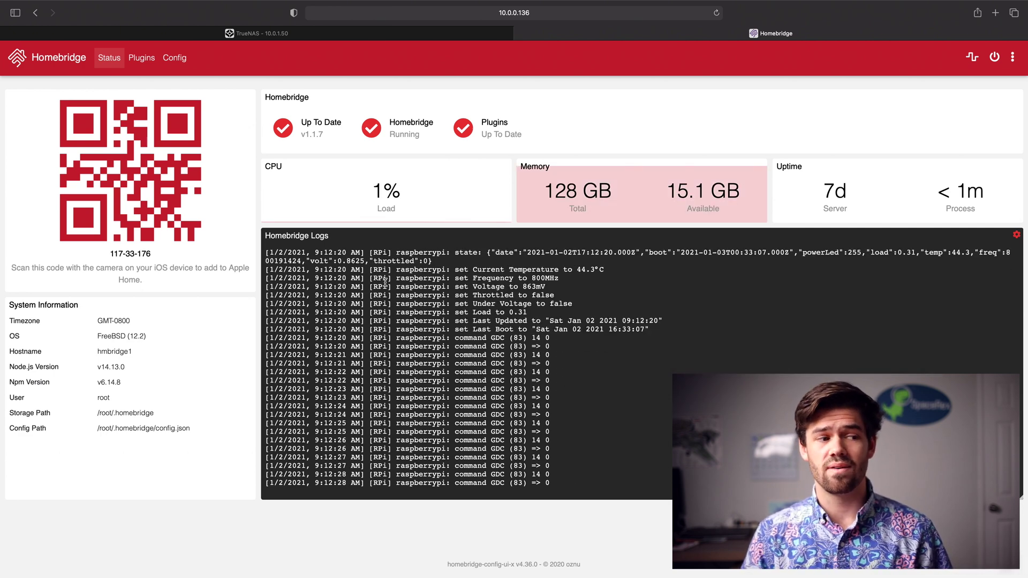
- Switch to the desktop with the Home app
key("ctrl+Left")
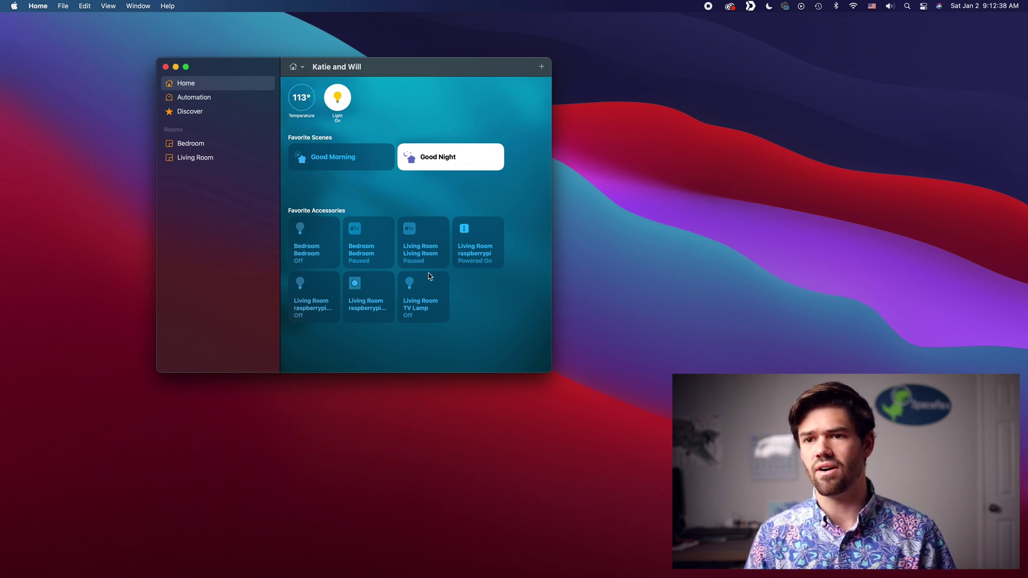
left_click(301, 101)
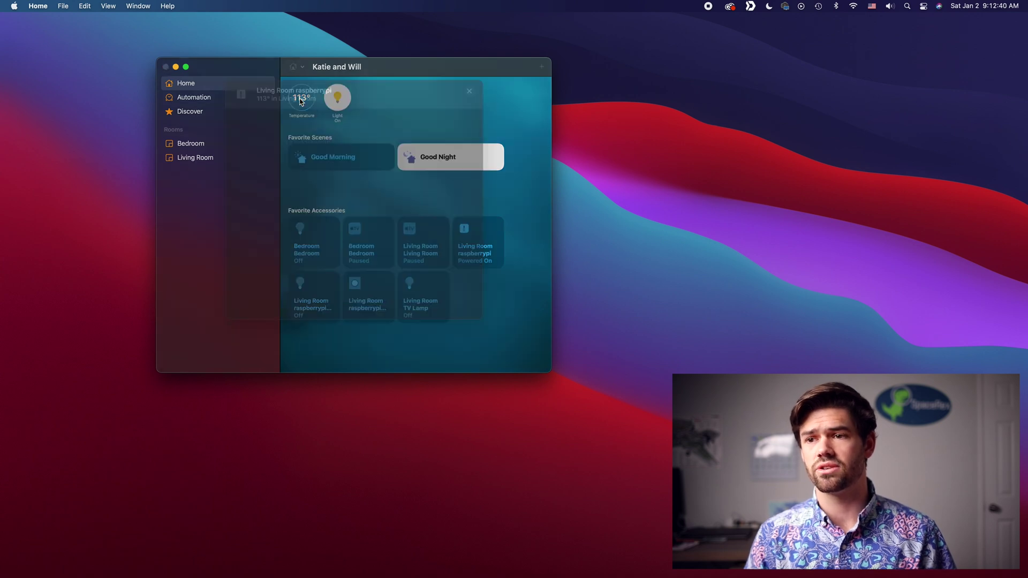
scroll(339, 145, "down", 2)
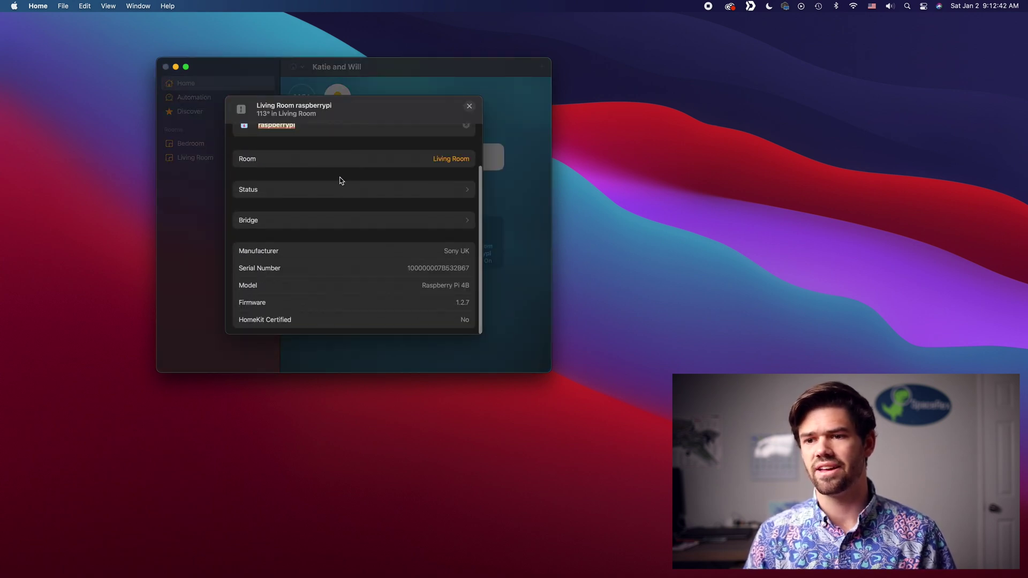
scroll(333, 202, "up", 2)
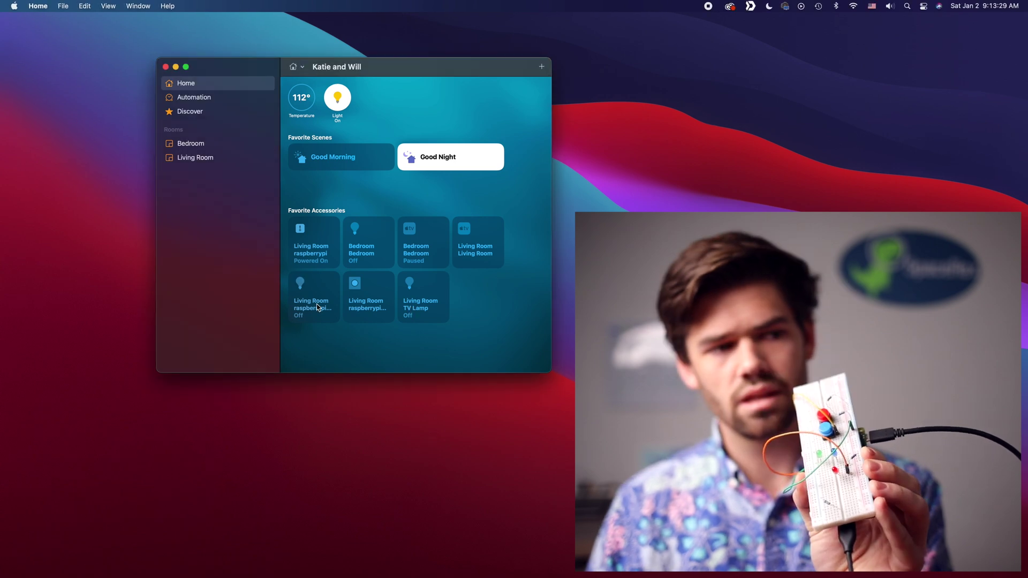
- Toggle the raspberrypi light on and off twice to confirm it works
left_click(317, 303)
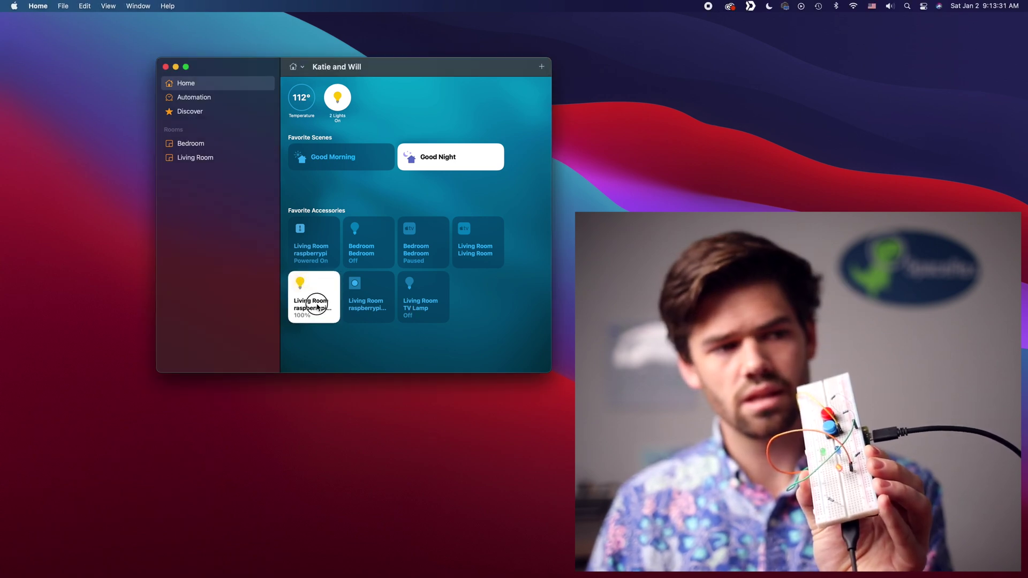
left_click(316, 305)
left_click(316, 305)
left_click(316, 305)
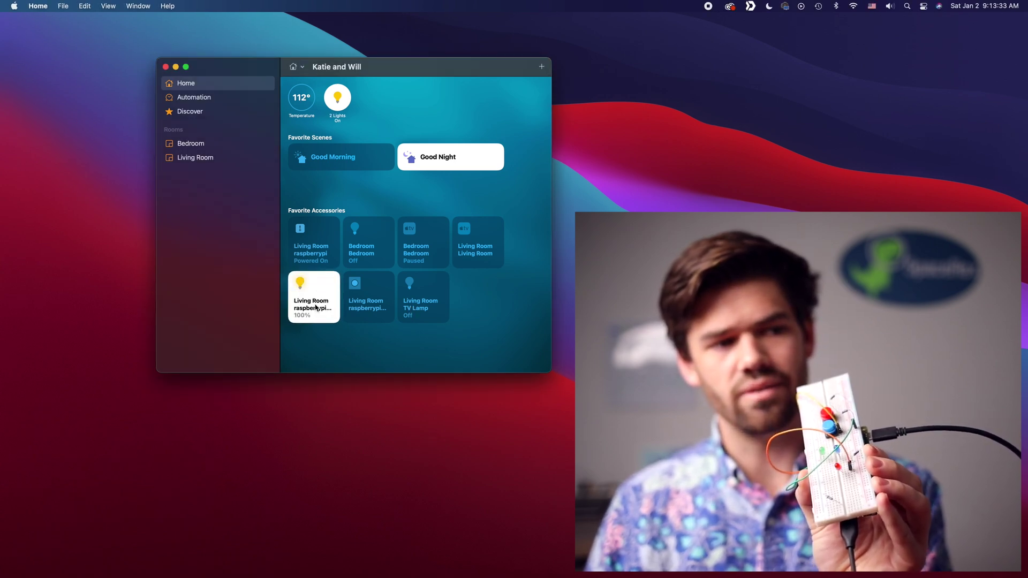
- Make a single press of the raspberrypi light switch turn on the Bedroom light
left_click(379, 304)
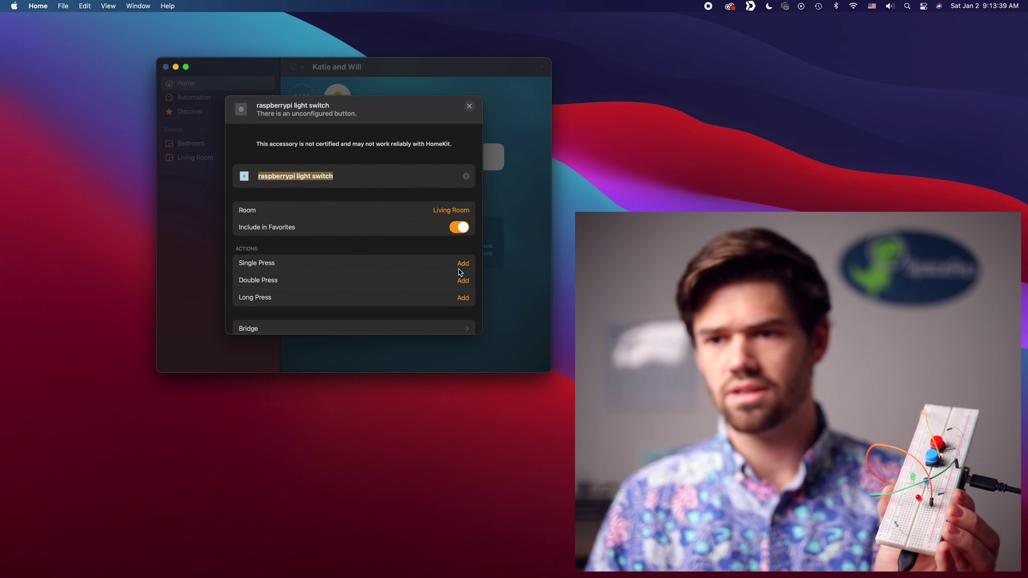
left_click(461, 265)
scroll(361, 268, "down", 2)
scroll(361, 269, "down", 1)
left_click(257, 230)
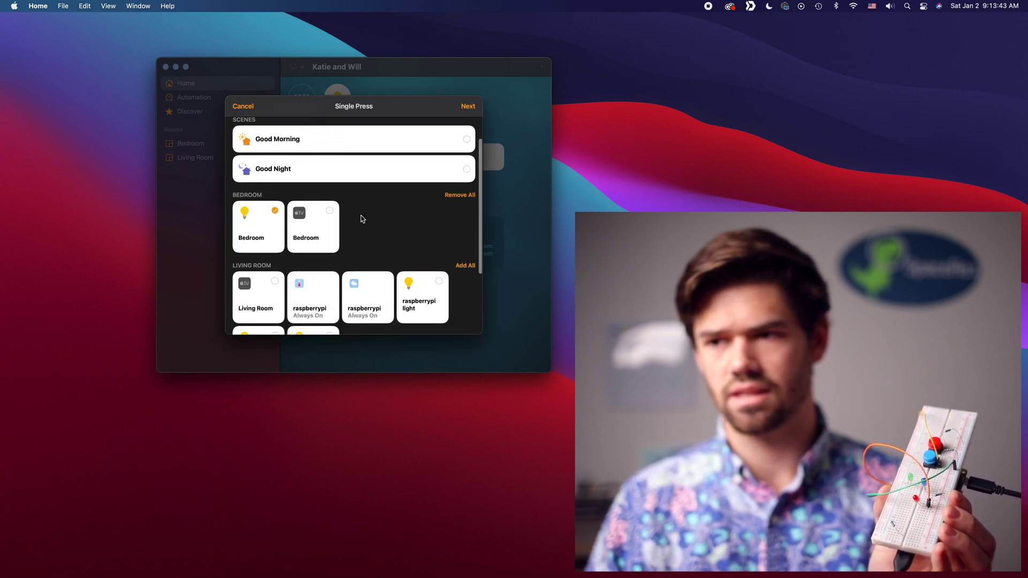
left_click(464, 107)
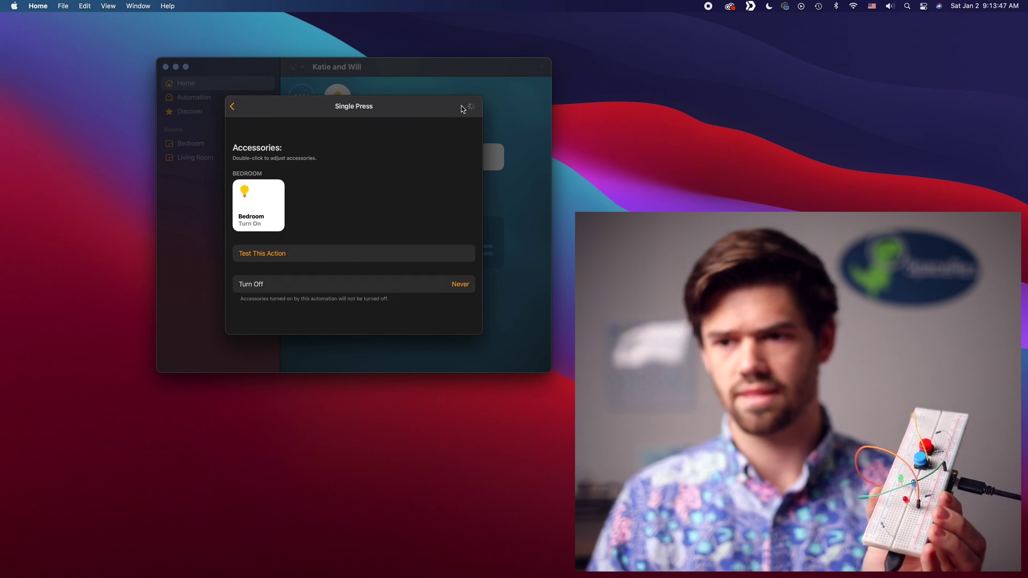
left_click(467, 108)
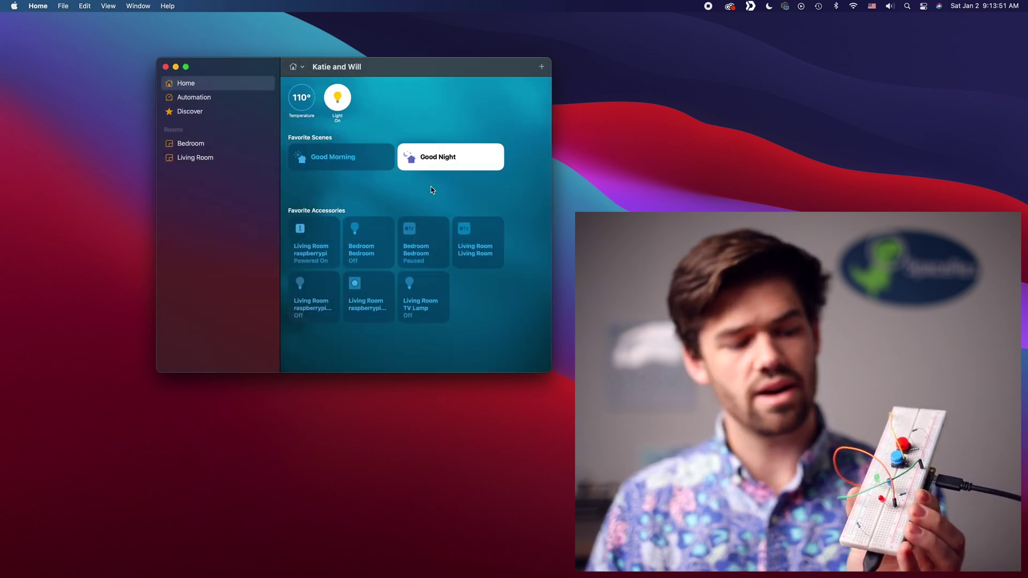